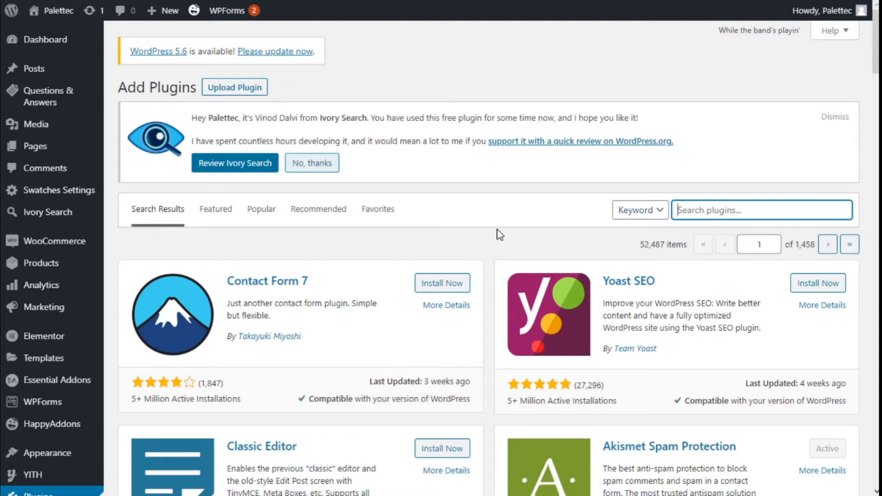
- Search the plugin directory for "starter template", then install and activate Brainstorm Force's Starter Templates plugin
scroll(147, 281, "down", 3)
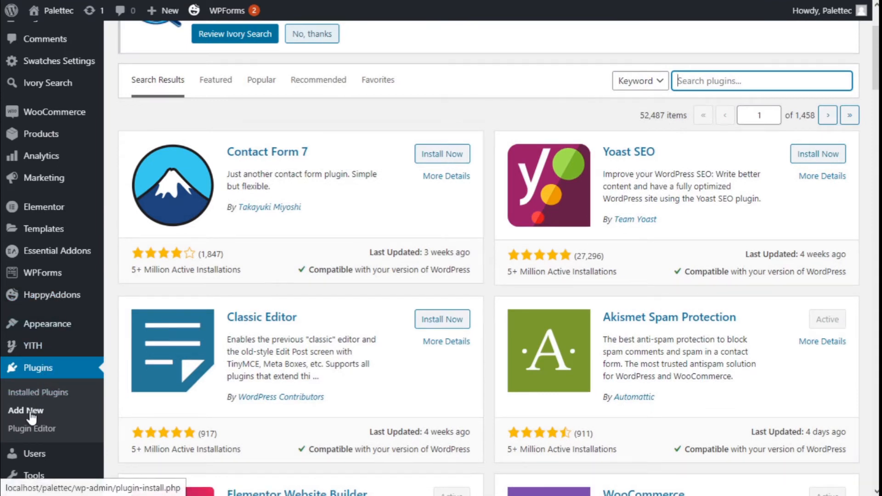
left_click(713, 82)
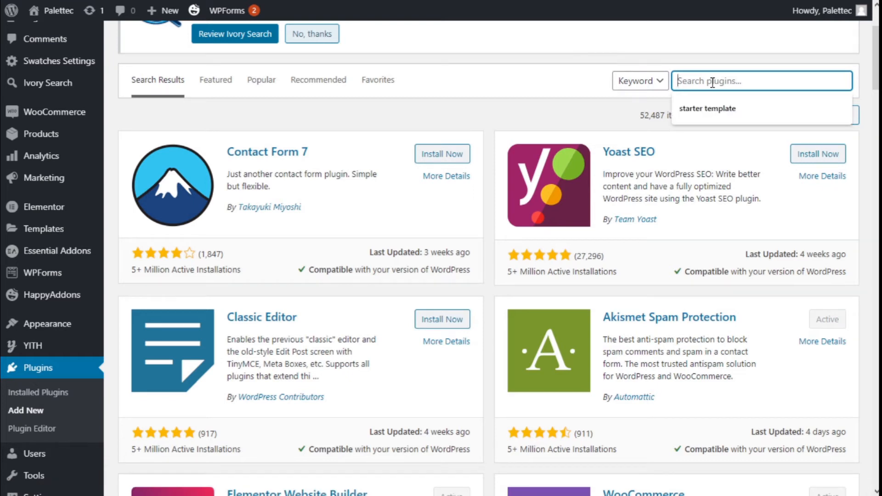
type("starter template")
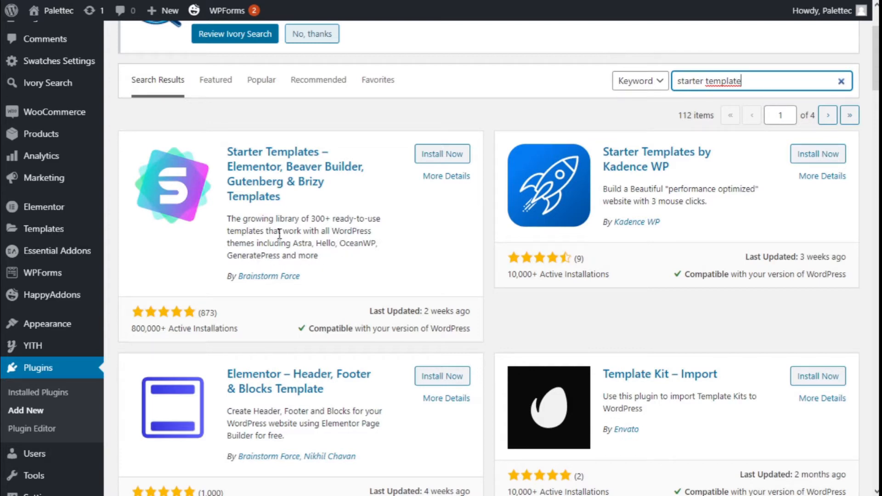
left_click(432, 157)
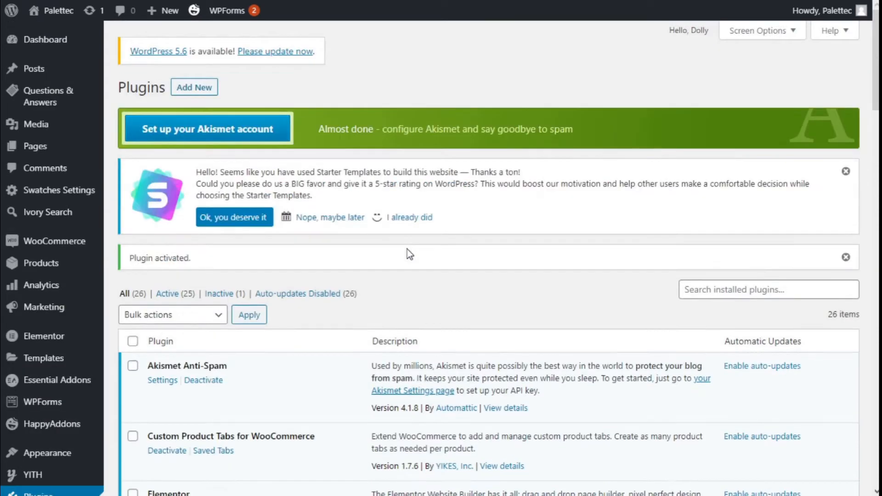
- Open the Starter Templates library, look over its category and page builder options, and filter the templates to Free
scroll(314, 226, "down", 5)
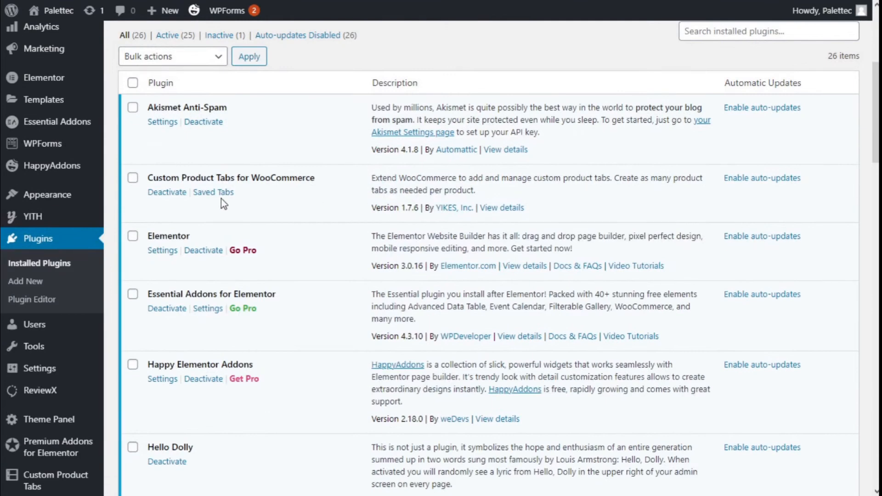
mouse_move(69, 203)
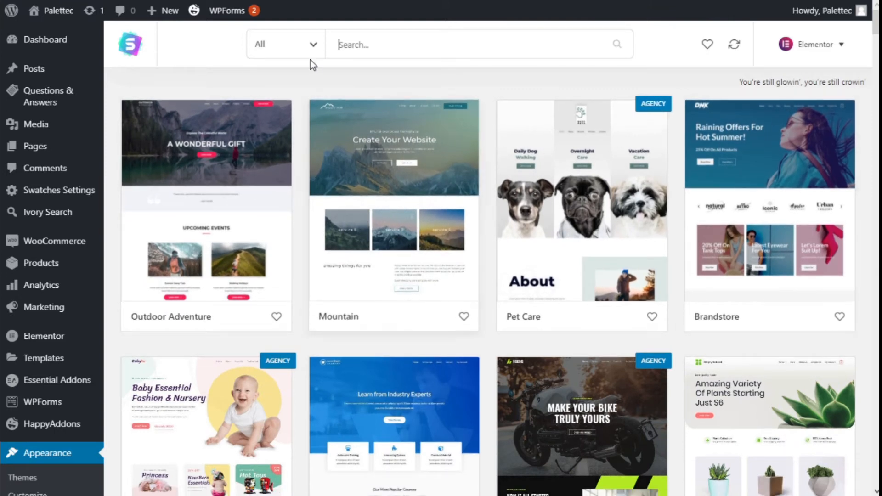
left_click(313, 55)
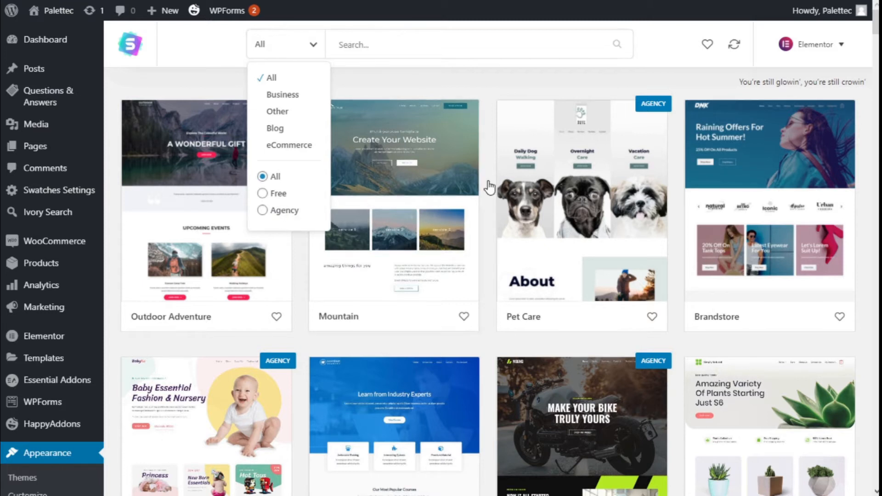
left_click(677, 55)
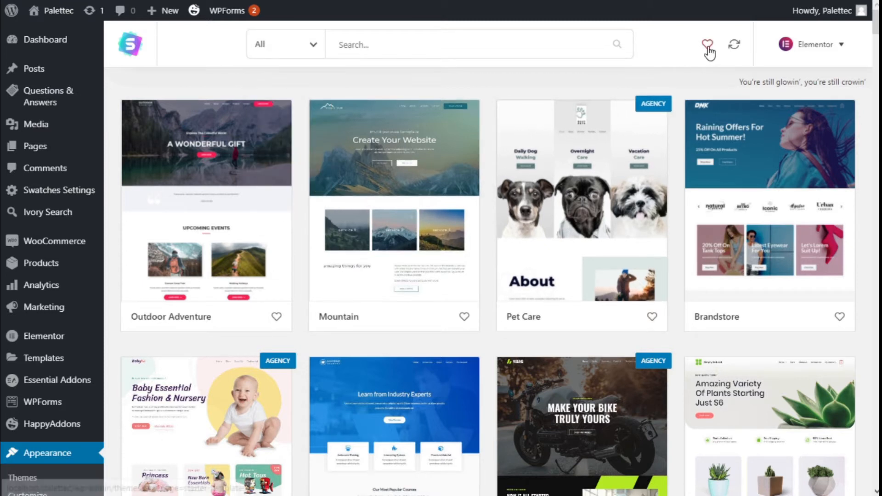
left_click(793, 46)
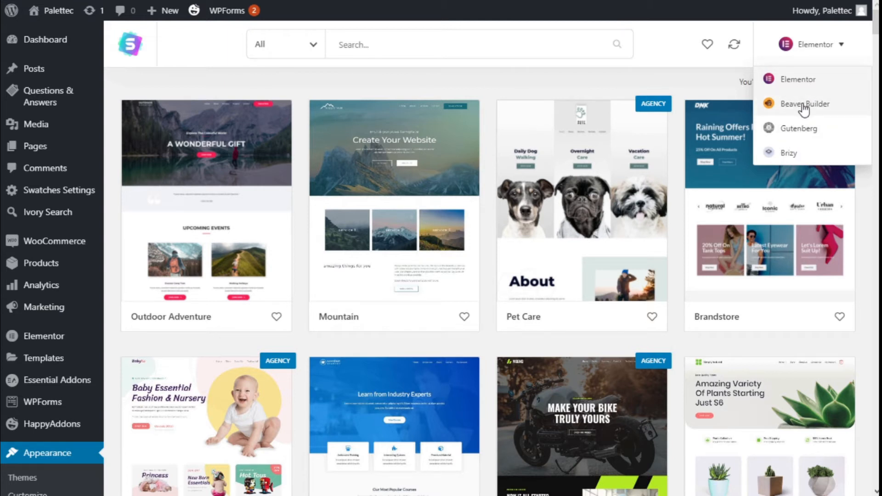
left_click(812, 51)
left_click(285, 44)
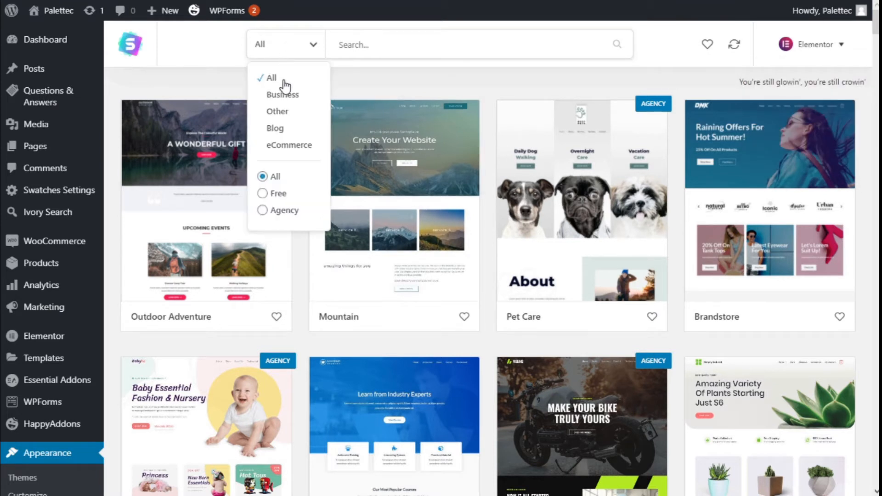
left_click(272, 197)
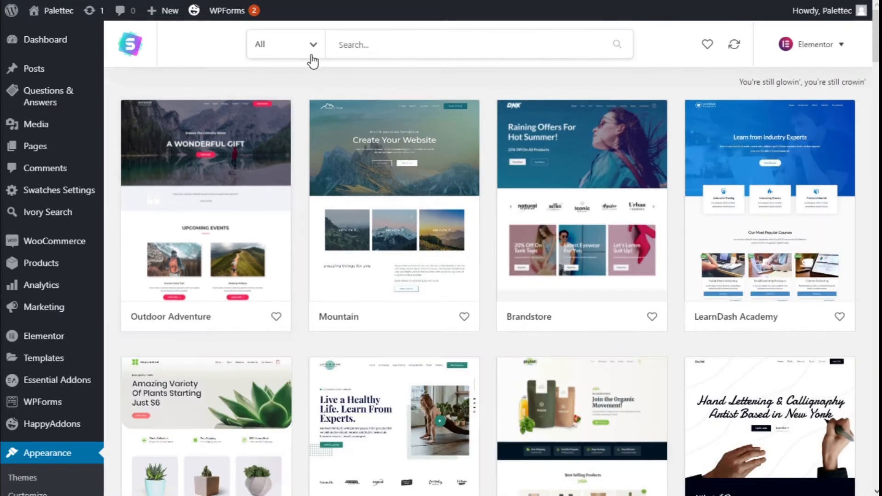
- Try to import the Home page template of the Outdoor Adventure site from the Starter Templates library
left_click(183, 161)
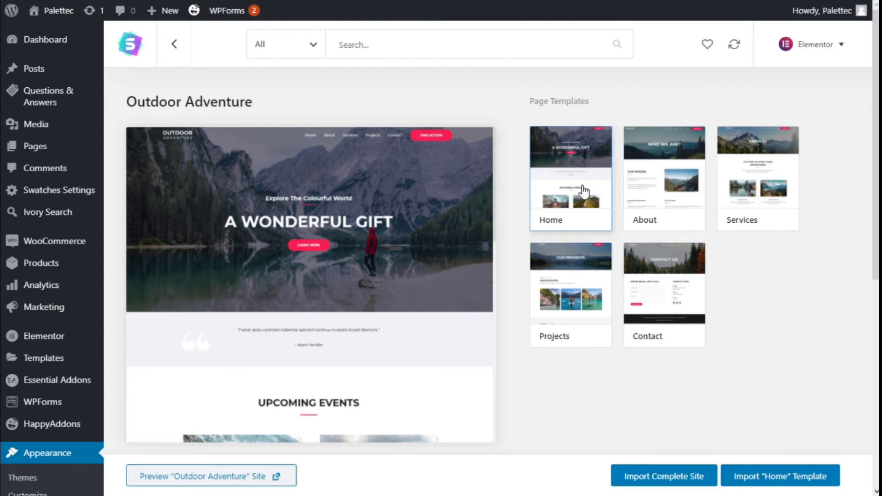
left_click(783, 483)
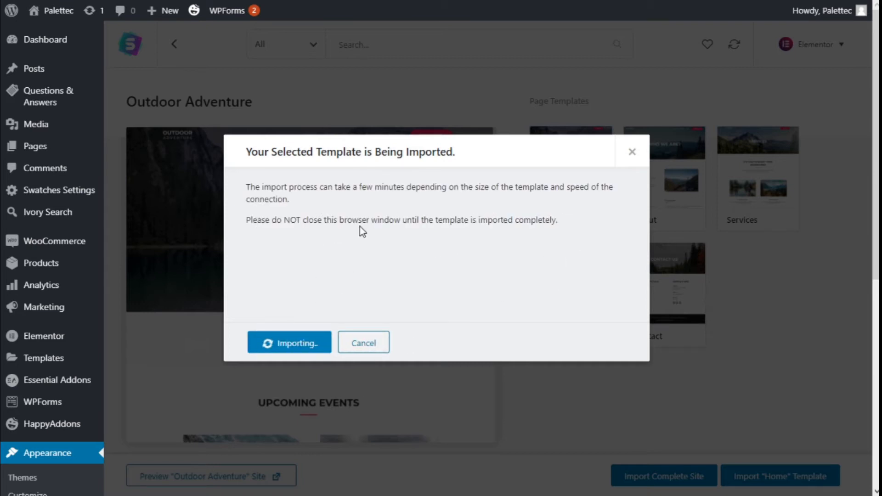
left_click(364, 345)
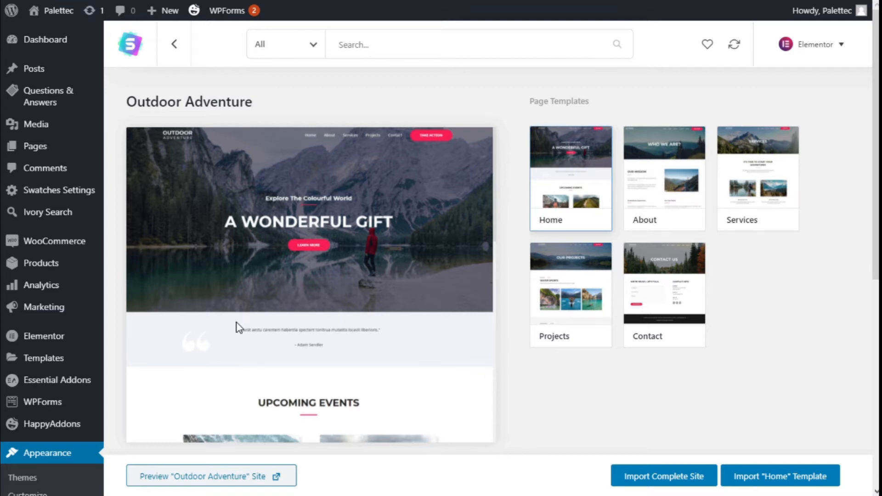
- Create a new page and title it "Template"
mouse_move(60, 14)
mouse_move(75, 148)
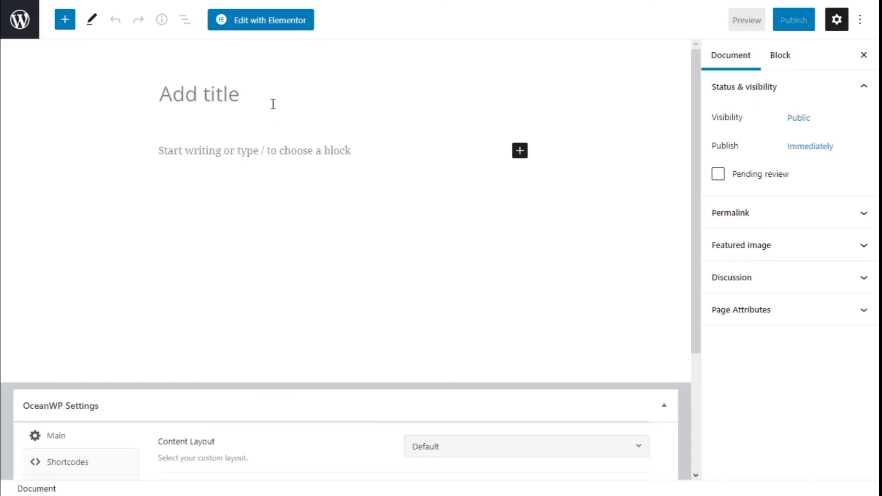
type("-t")
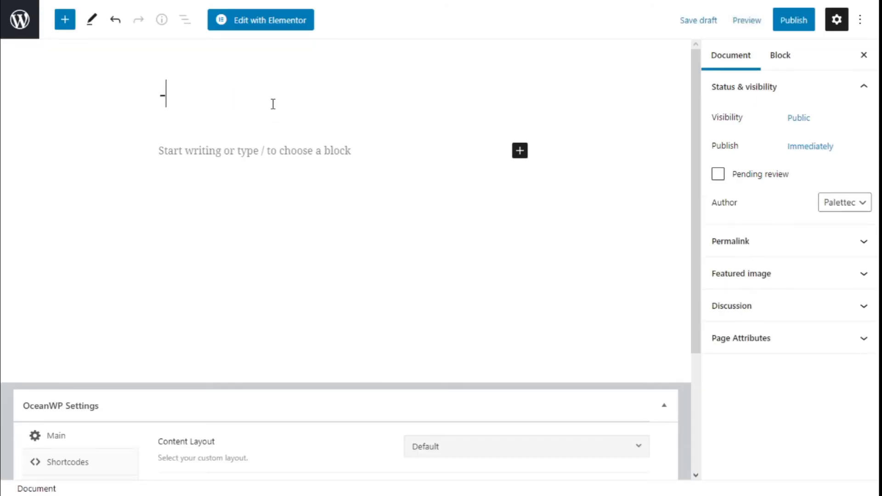
key("BackSpace")
type("Templ")
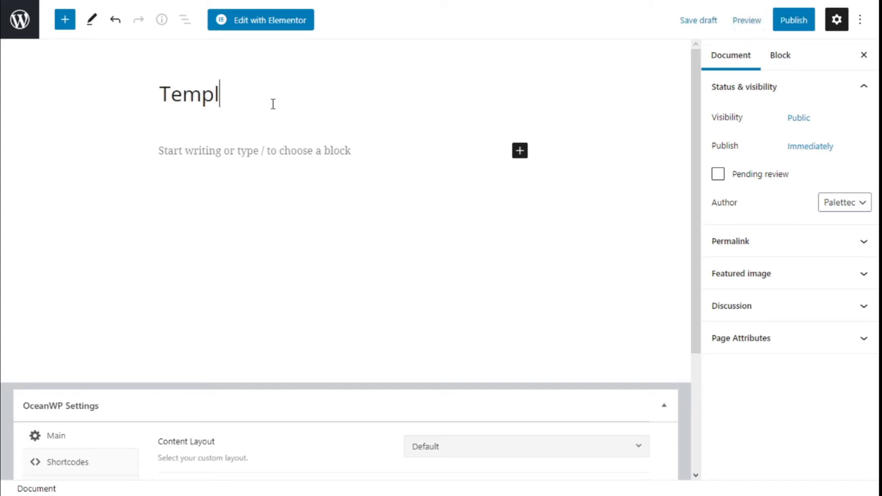
type("e")
key("BackSpace")
type("ate")
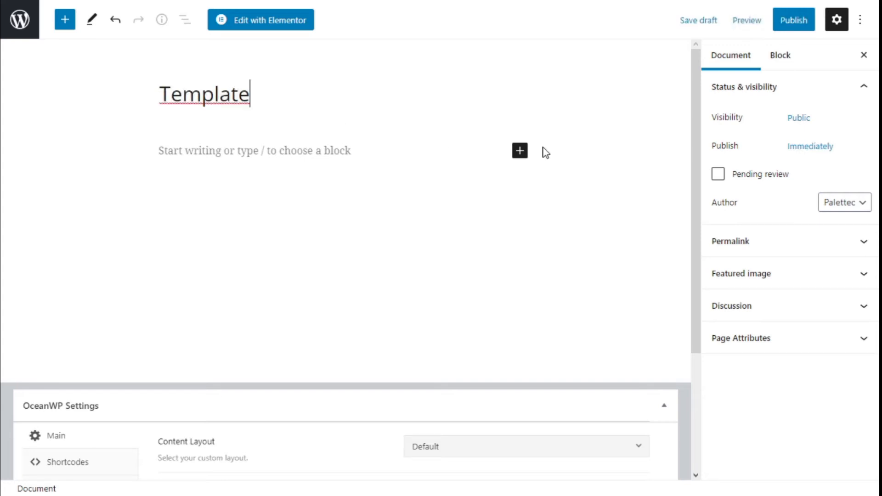
- Set the page's content layout to Full Width in the OceanWP settings
scroll(544, 152, "down", 4)
left_click(453, 278)
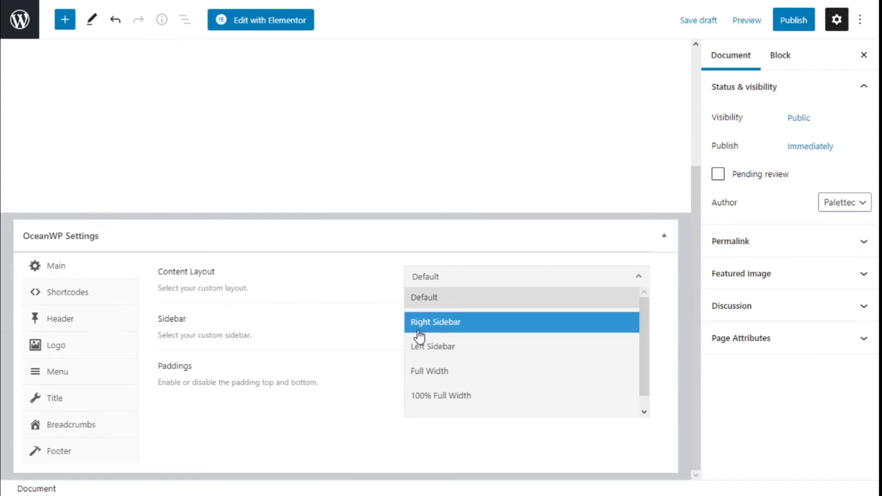
left_click(429, 370)
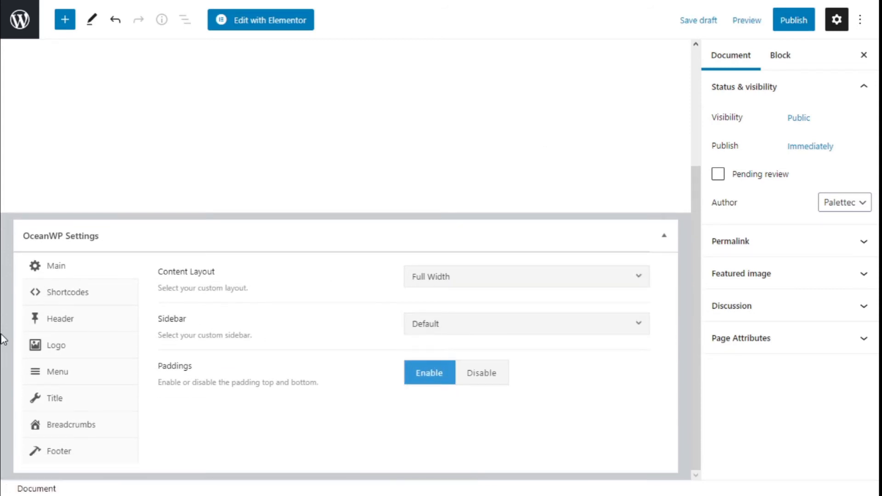
- Disable the page title and the footer widgets area in the page's OceanWP settings
left_click(72, 399)
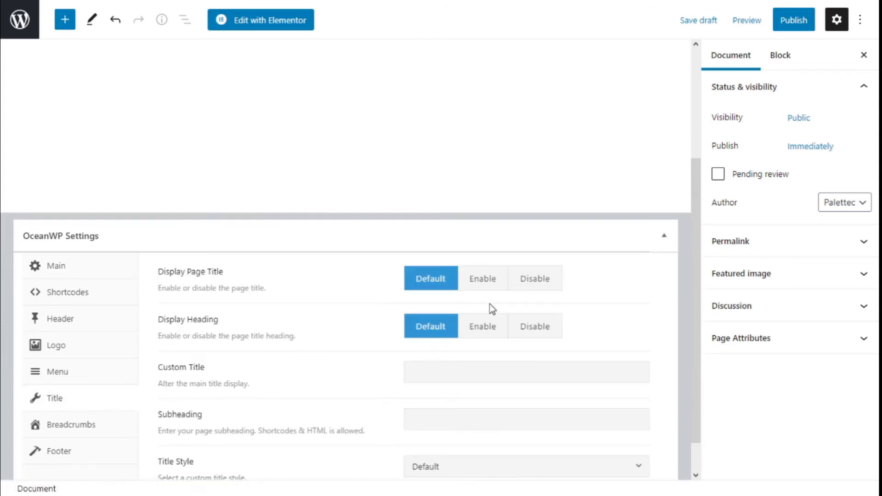
left_click(536, 279)
left_click(83, 451)
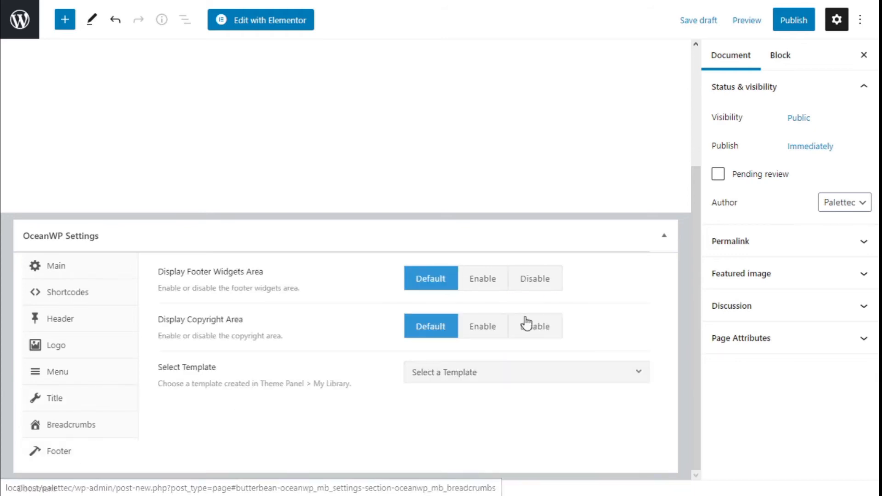
left_click(558, 287)
- Publish the page and open it for editing with Elementor
scroll(620, 311, "up", 4)
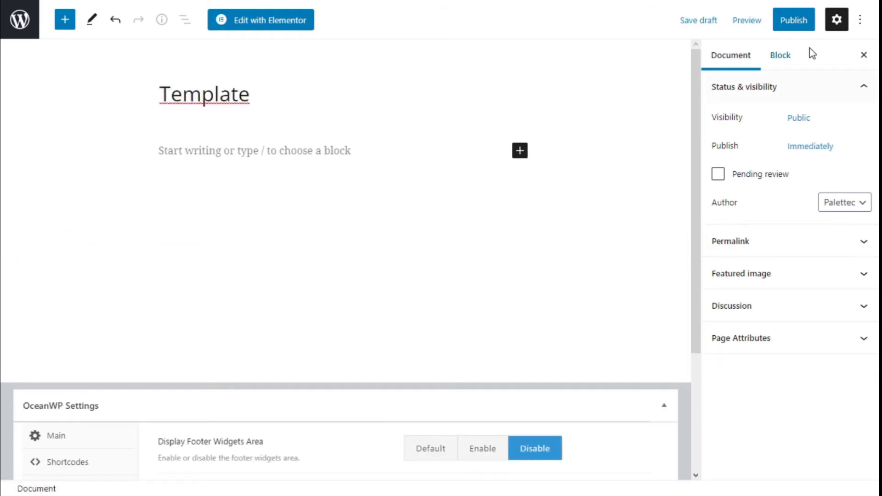
left_click(807, 23)
left_click(734, 28)
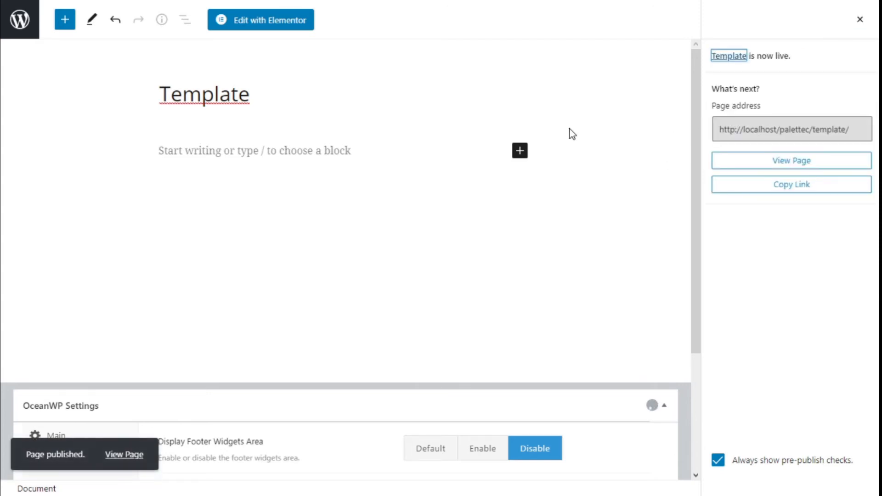
left_click(278, 30)
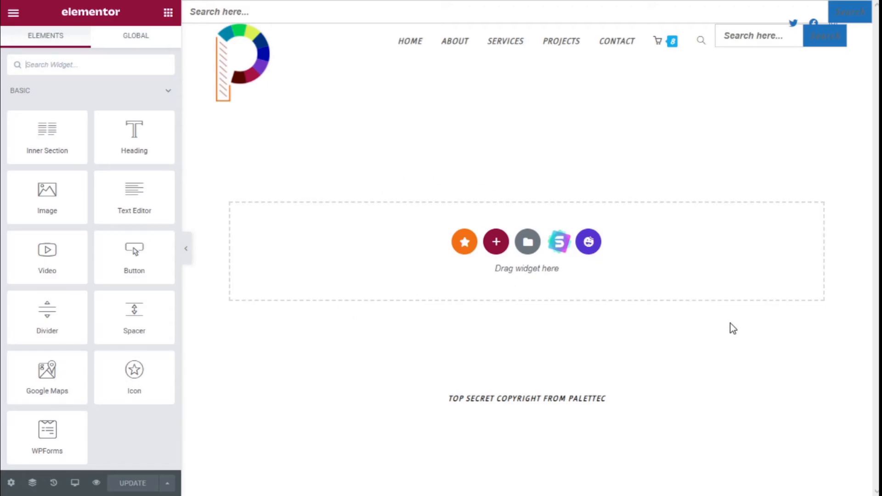
- Open the Starter Templates library inside the Elementor editor and filter its page templates to Free
left_click(561, 243)
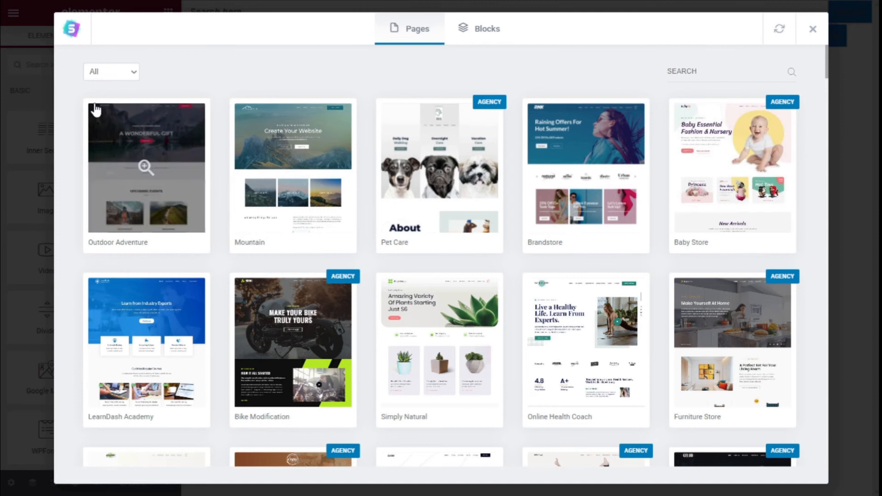
left_click(113, 73)
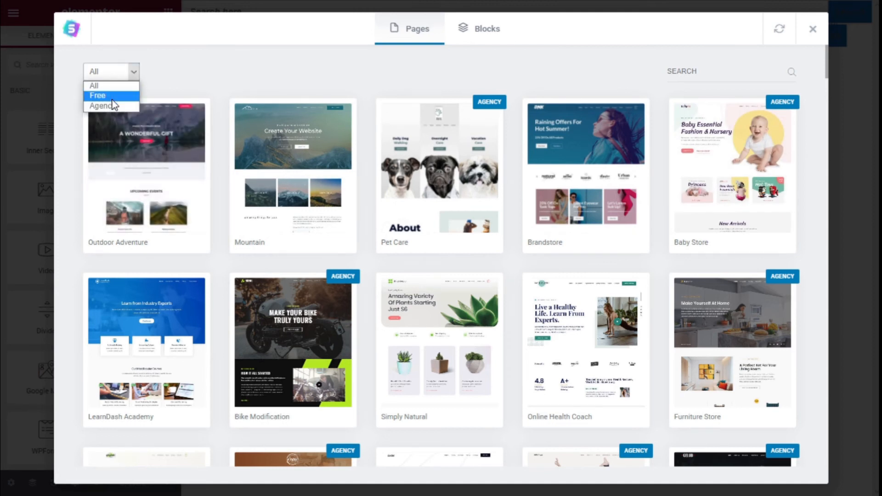
left_click(111, 98)
- Look through the ready-made section designs offered as Blocks in the Starter Templates library
left_click(479, 37)
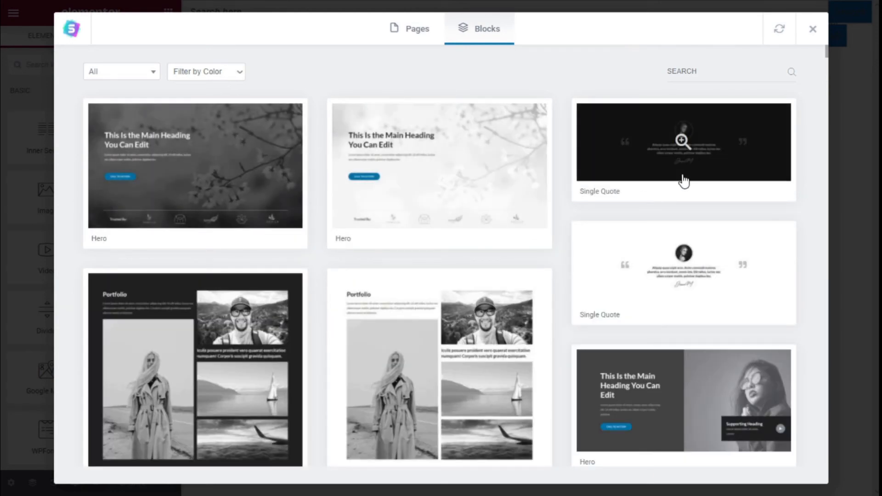
scroll(555, 295, "down", 1)
scroll(252, 276, "down", 3)
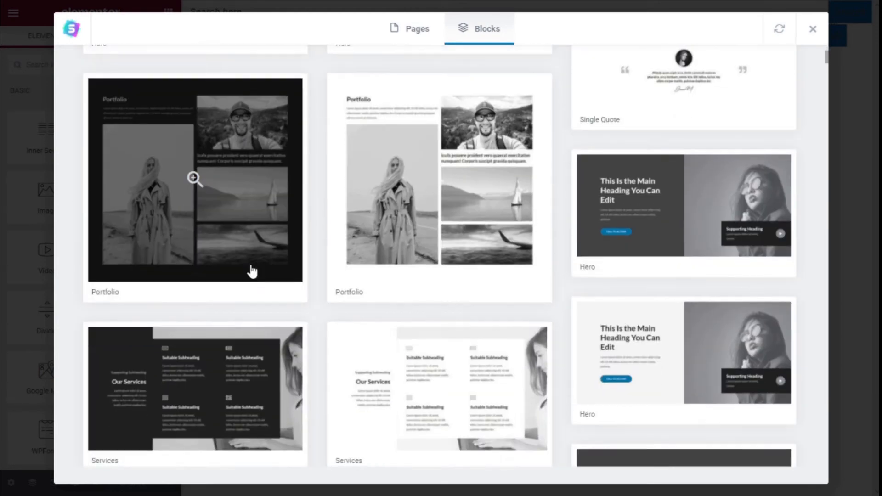
scroll(239, 294, "down", 1)
scroll(528, 286, "down", 4)
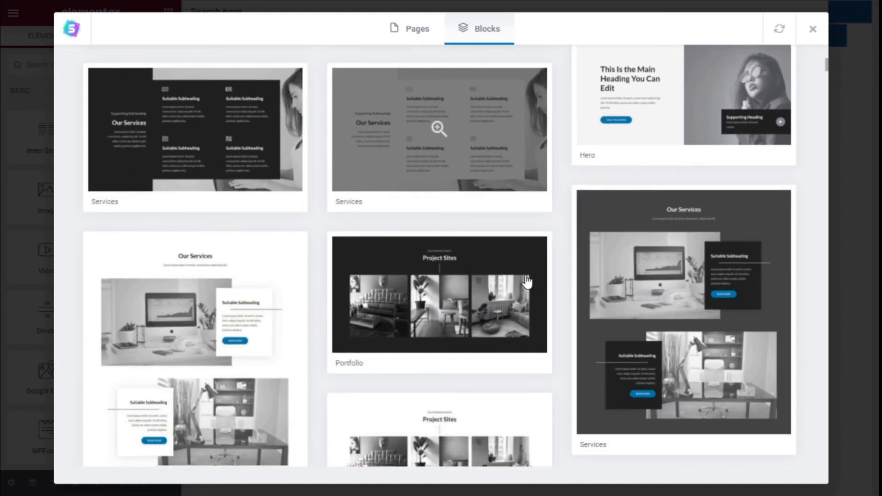
scroll(231, 276, "down", 5)
scroll(582, 313, "down", 4)
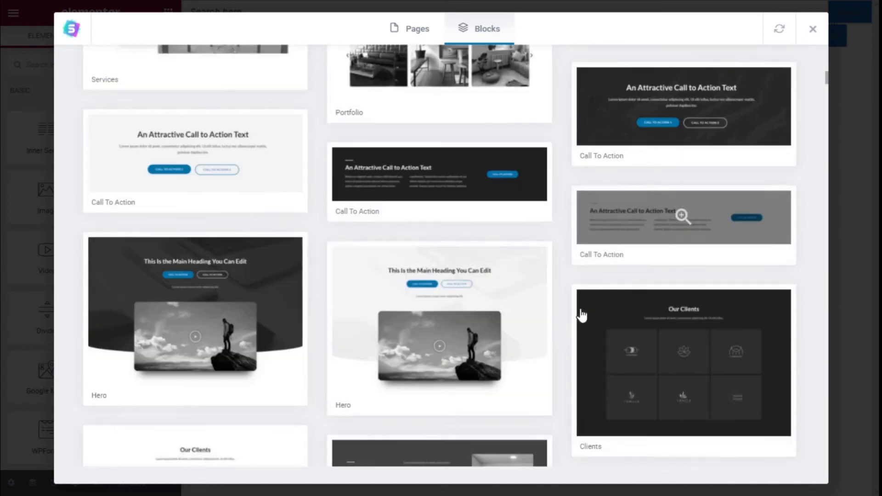
scroll(441, 285, "up", 15)
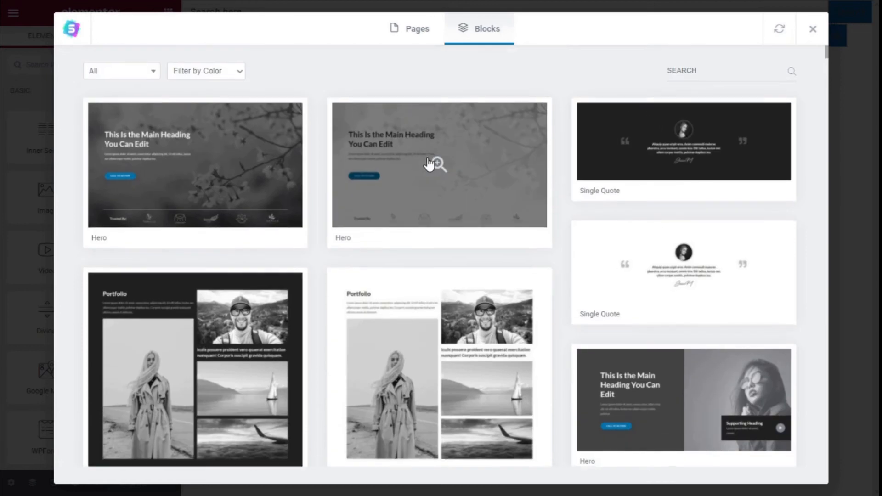
- Import the Home page template of the free Outdoor Adventure design into the page and close the template library
left_click(415, 35)
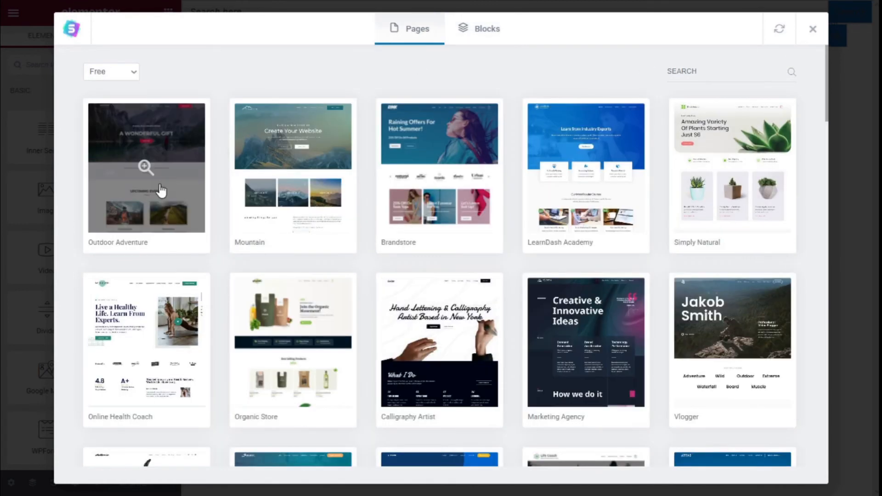
left_click(161, 170)
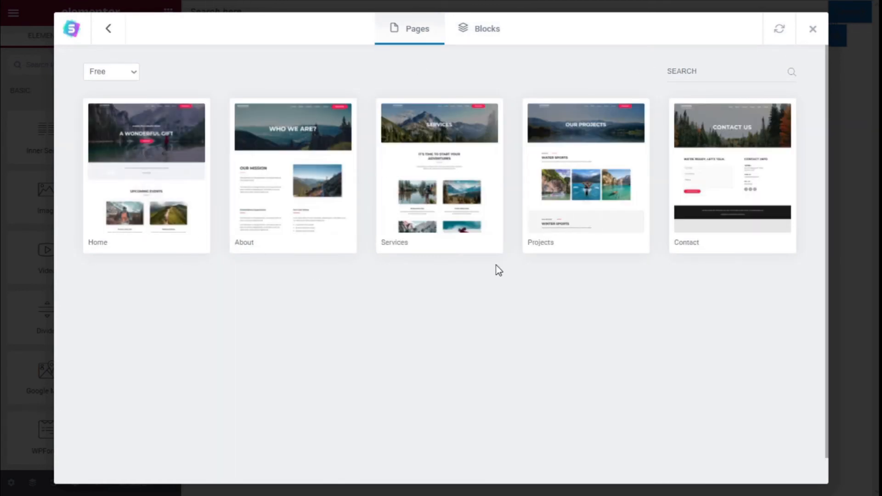
left_click(166, 175)
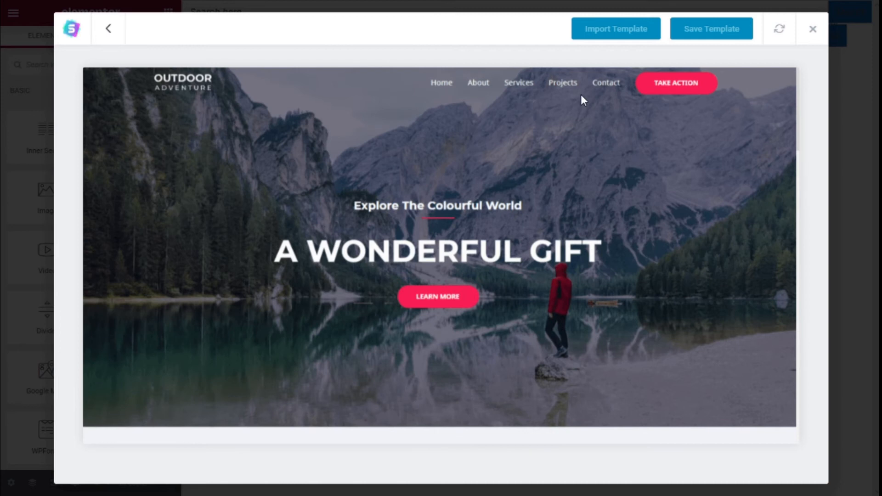
left_click(607, 39)
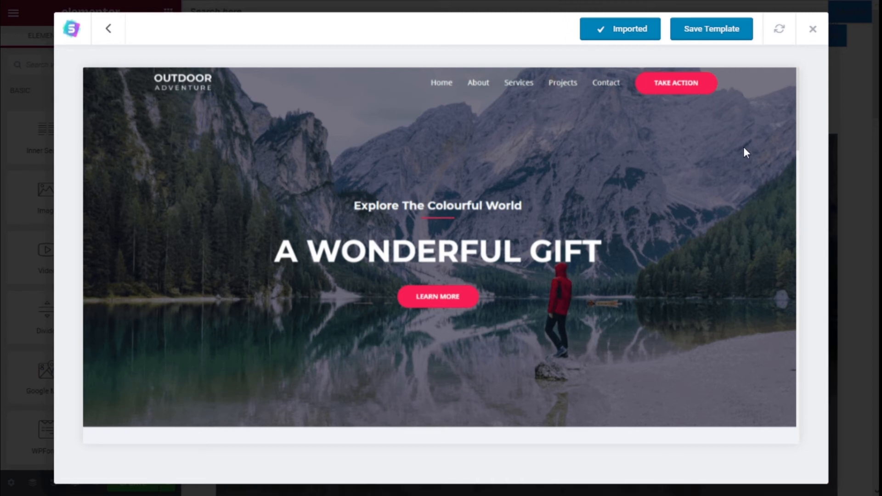
left_click(812, 31)
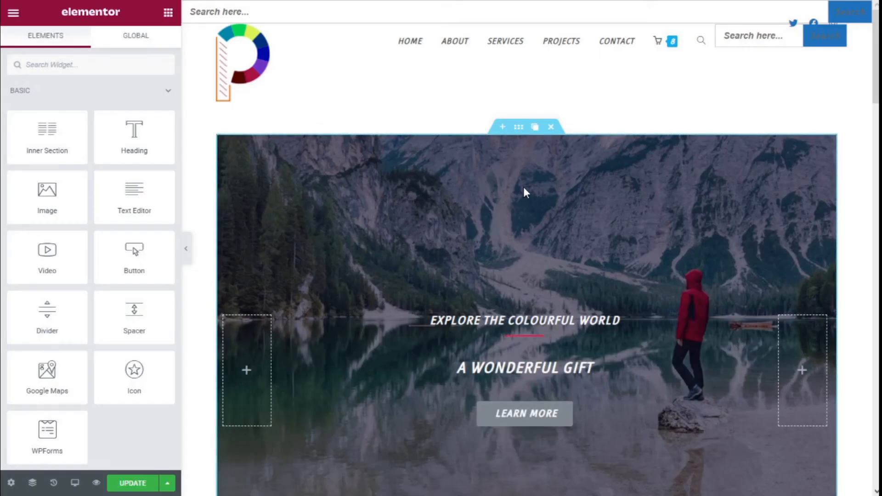
- Look over the imported Home template from the hero section down to the end of the page and back
scroll(524, 191, "down", 5)
scroll(677, 163, "down", 14)
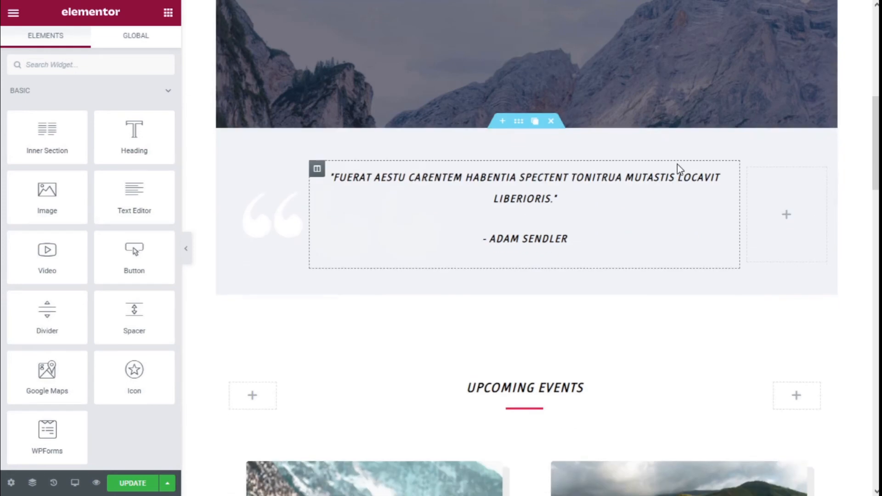
scroll(678, 165, "down", 12)
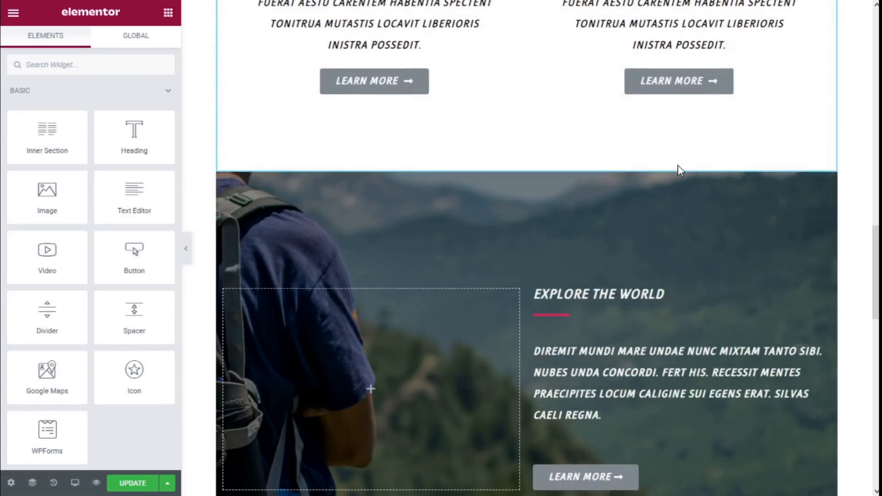
scroll(678, 171, "down", 7)
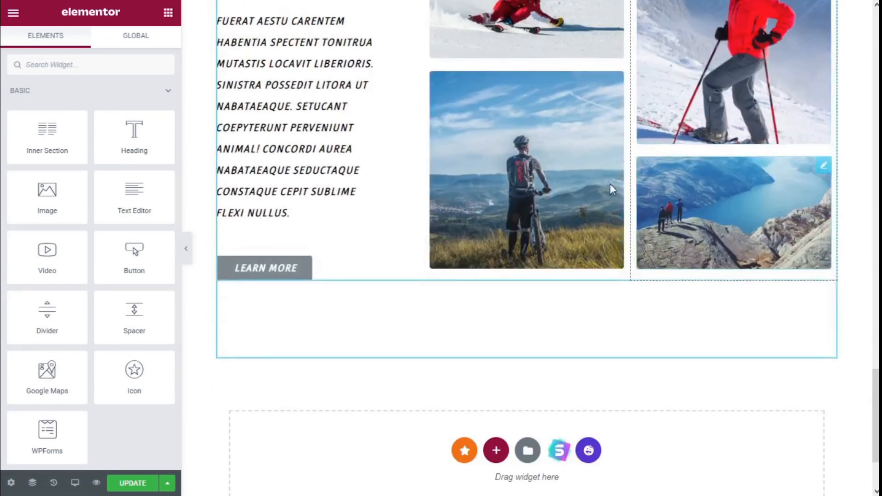
scroll(680, 301, "up", 12)
scroll(715, 308, "up", 15)
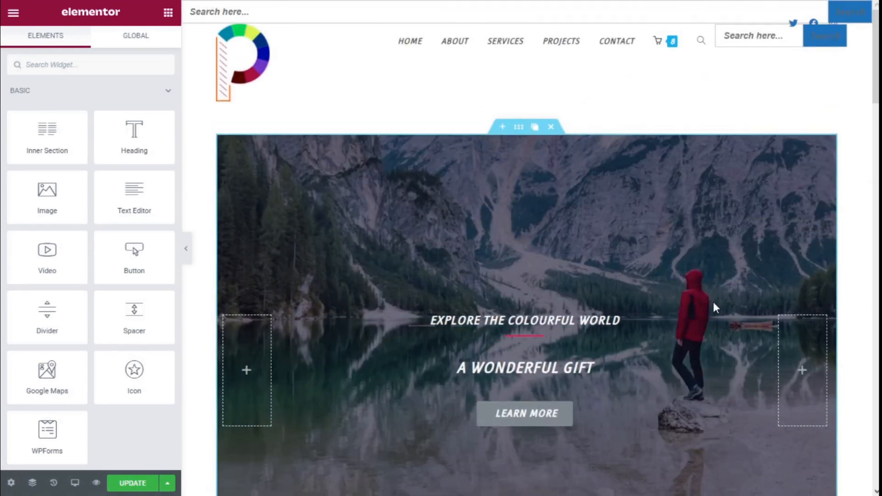
- Inspect the editable content settings of the hero section's two headings and its Learn More button
scroll(482, 220, "down", 3)
left_click(708, 186)
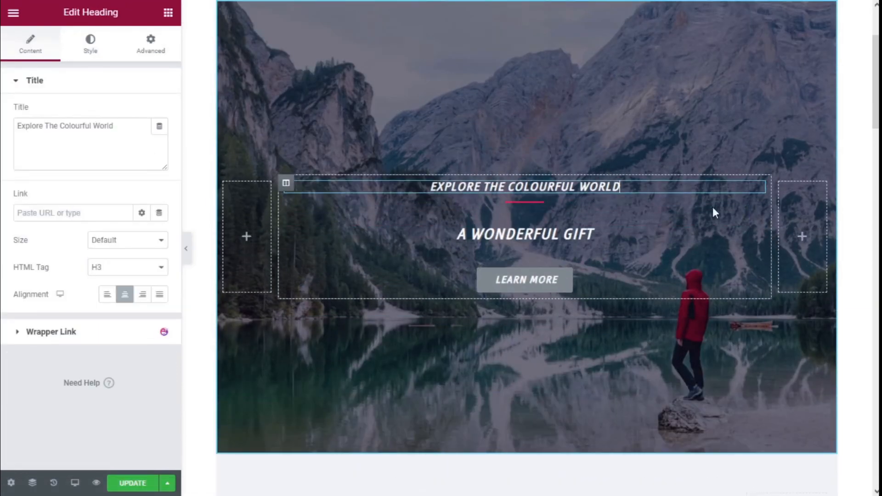
mouse_move(761, 195)
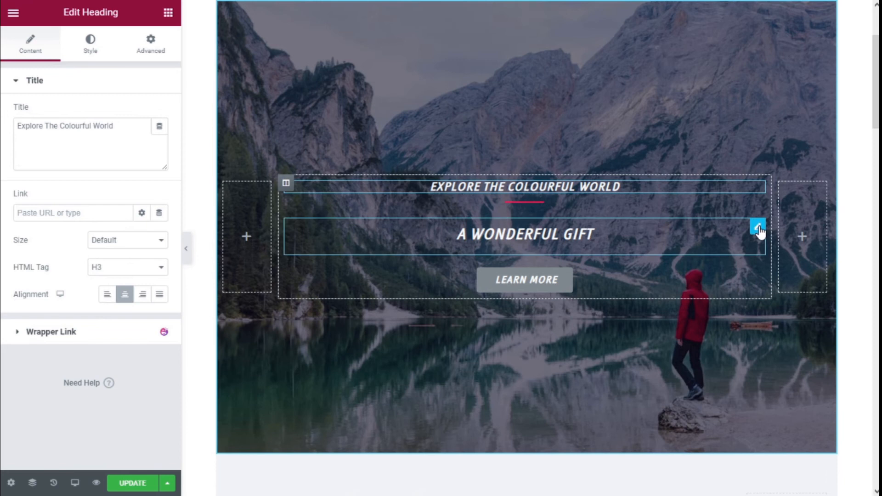
left_click(757, 228)
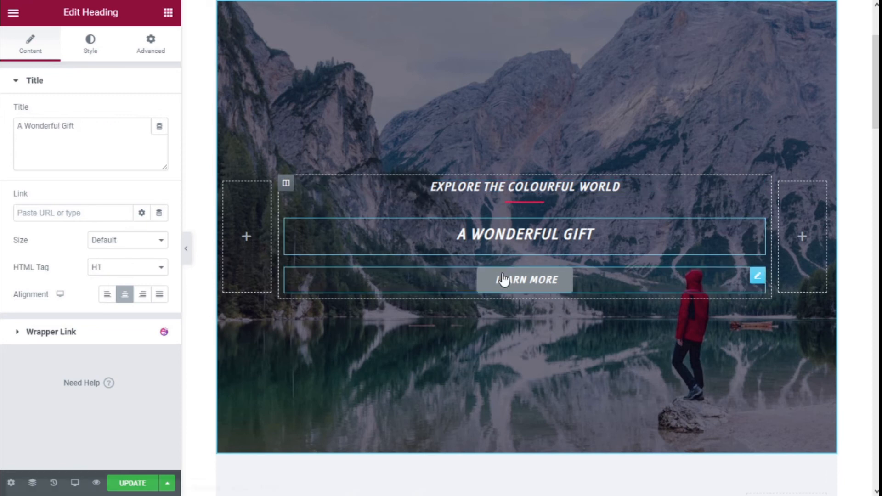
left_click(757, 276)
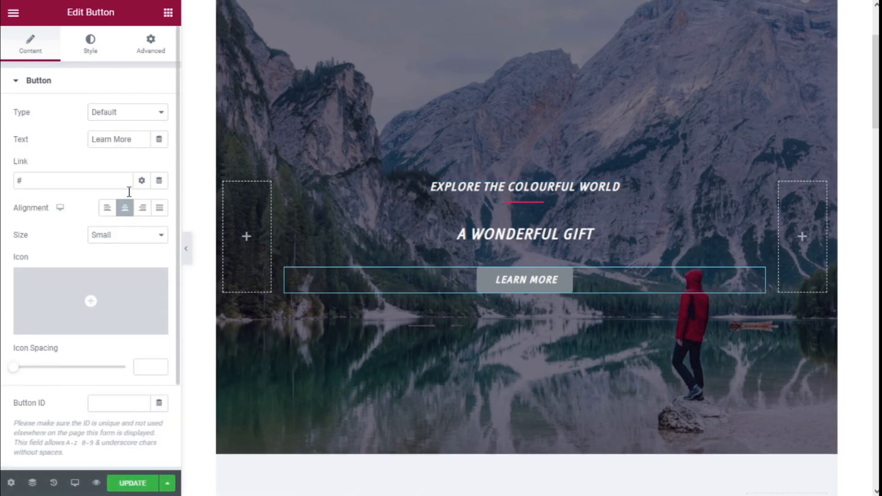
- Inspect the text content of the quote and its attribution line in the section below the hero
scroll(452, 210, "down", 3)
scroll(451, 205, "down", 3)
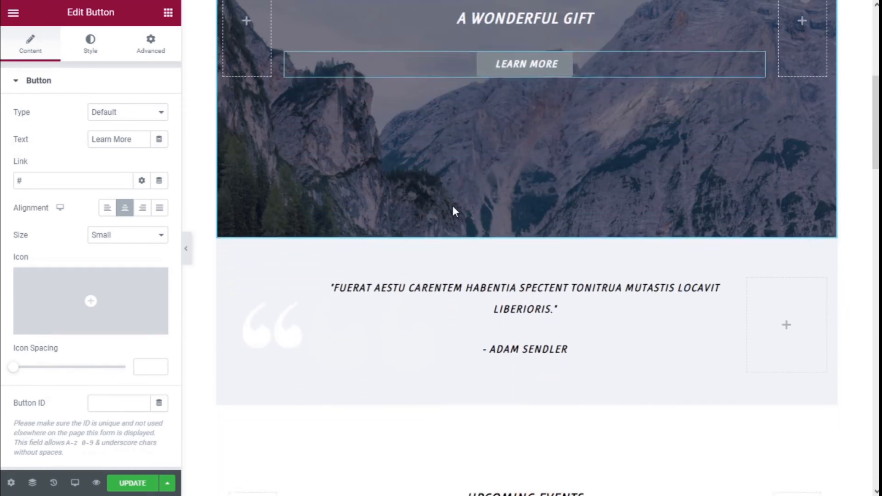
left_click(728, 234)
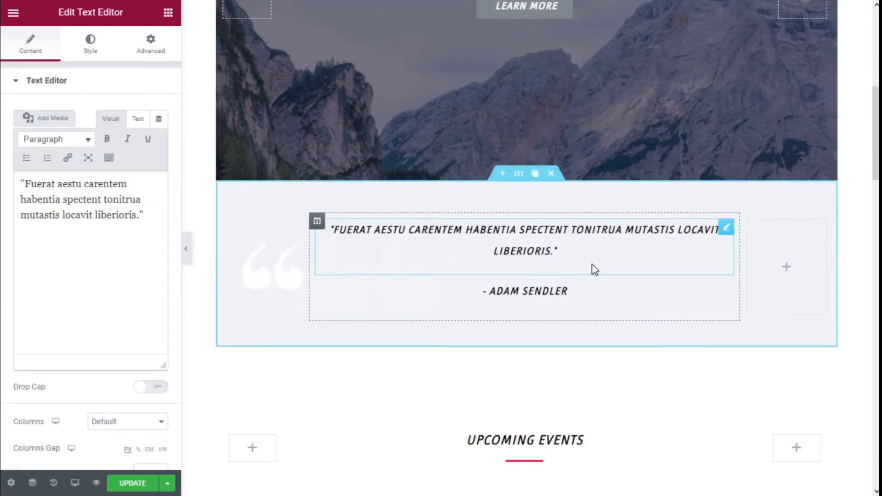
scroll(591, 269, "down", 3)
left_click(552, 186)
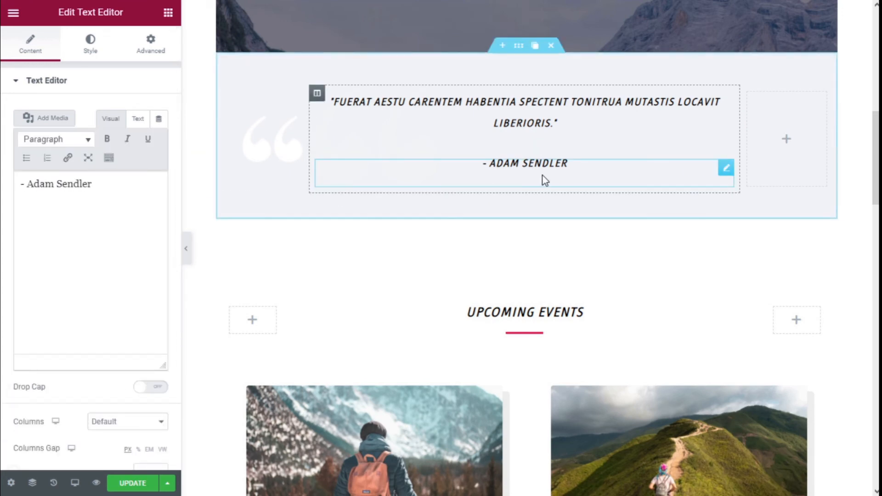
- Examine the page's remaining sections below the quote, including Explore The World and the closing gallery section
scroll(561, 177, "down", 5)
scroll(298, 262, "down", 12)
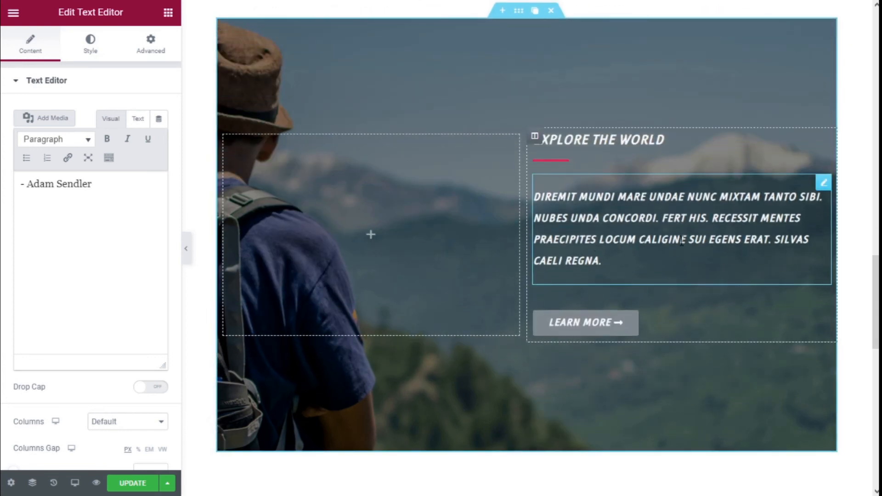
scroll(682, 244, "down", 6)
scroll(400, 262, "up", 5)
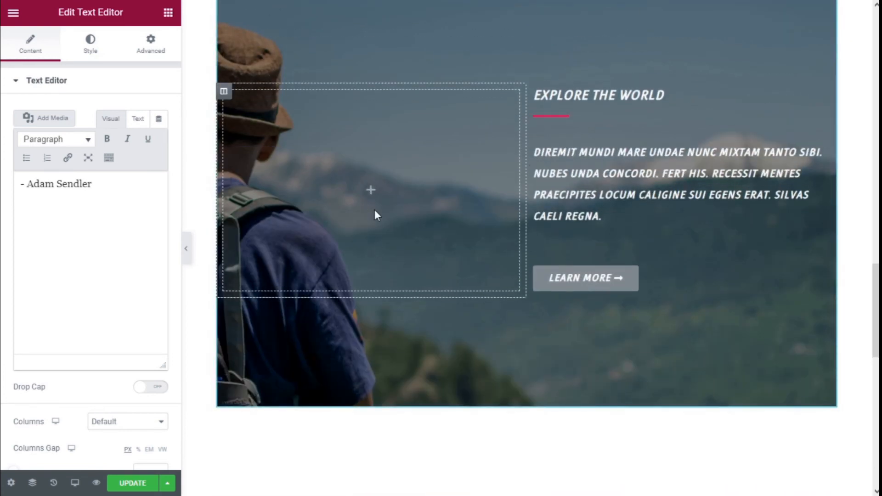
scroll(749, 261, "up", 1)
scroll(679, 262, "down", 10)
scroll(472, 258, "down", 5)
scroll(393, 294, "up", 10)
scroll(454, 312, "up", 15)
scroll(455, 312, "up", 8)
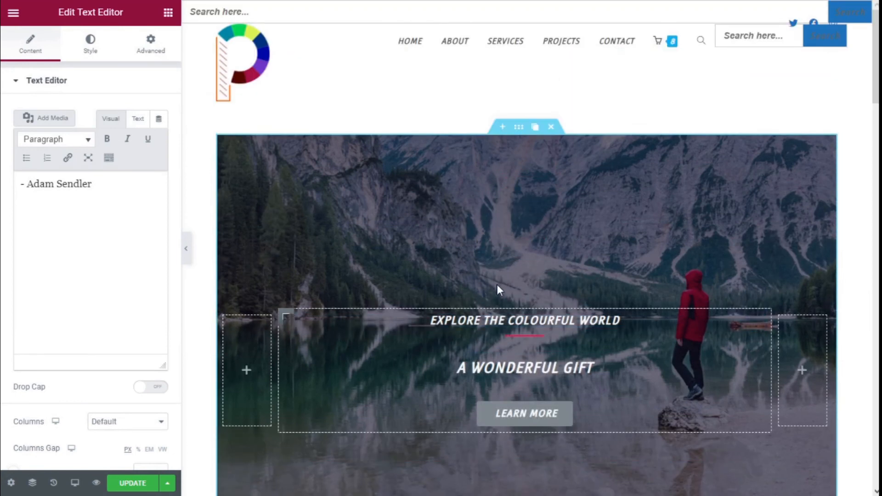
- Review the whole page layout once more, from the hero through Upcoming Events to Upcoming Tours & Destination
scroll(498, 287, "down", 1)
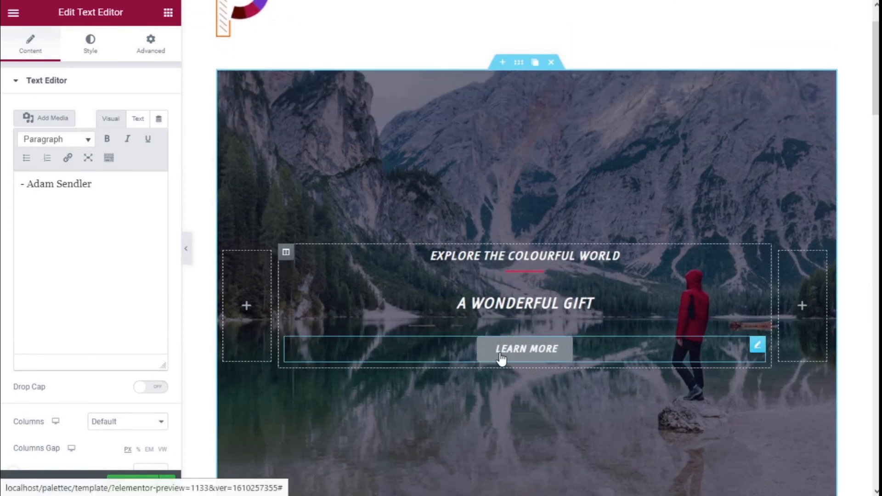
scroll(501, 356, "down", 1)
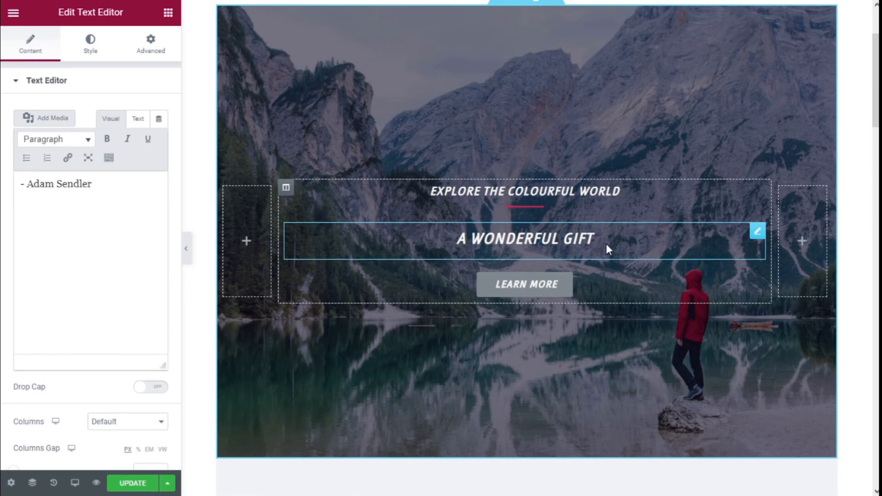
scroll(607, 248, "down", 5)
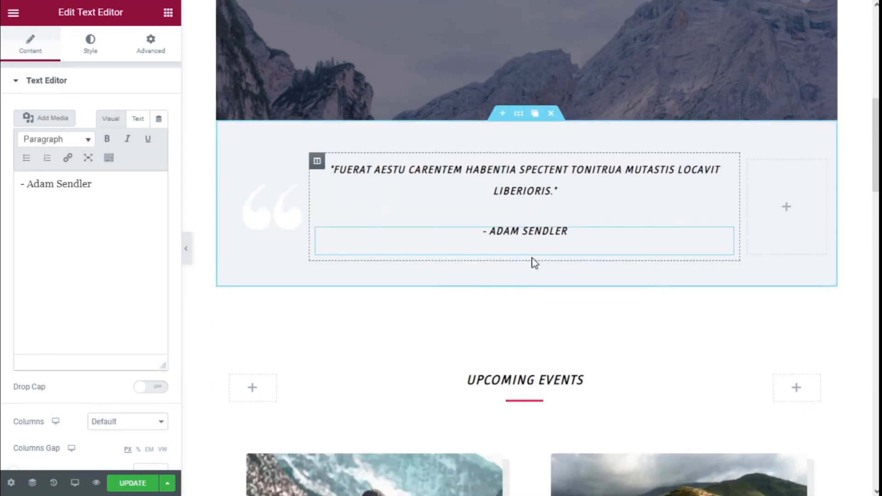
scroll(533, 262, "down", 4)
scroll(524, 256, "down", 3)
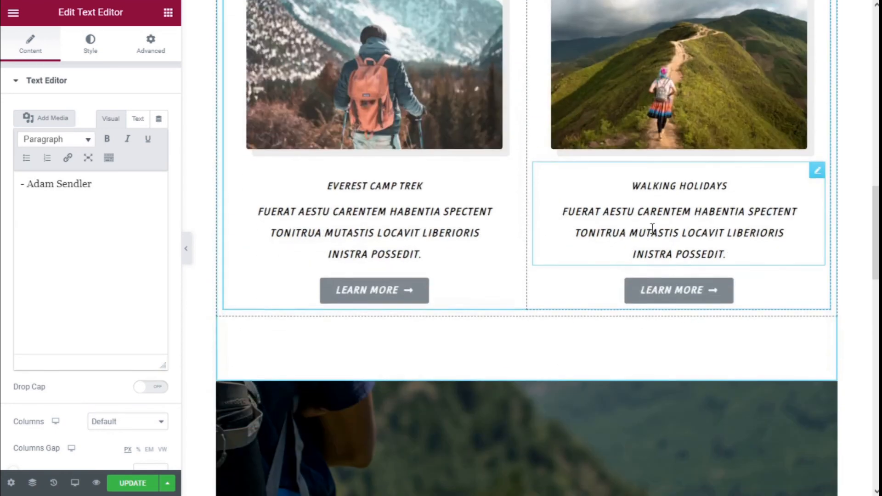
scroll(455, 202, "down", 5)
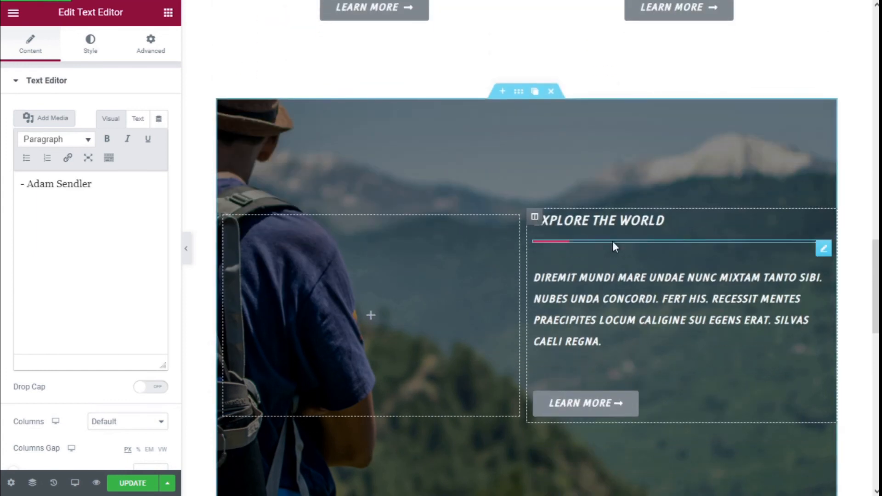
scroll(557, 253, "down", 5)
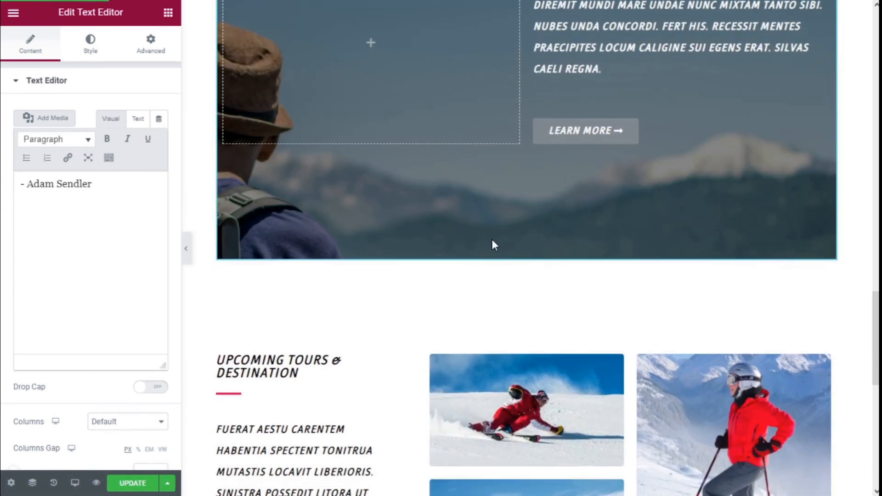
scroll(491, 241, "up", 4)
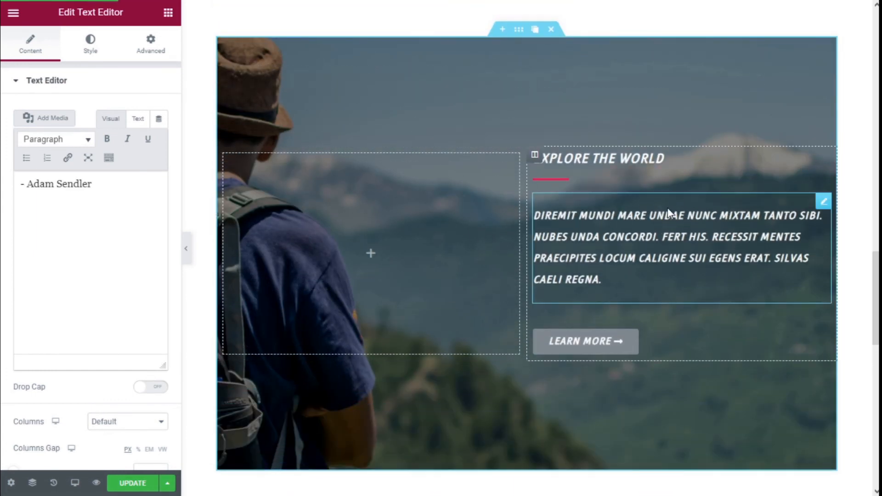
scroll(669, 213, "down", 10)
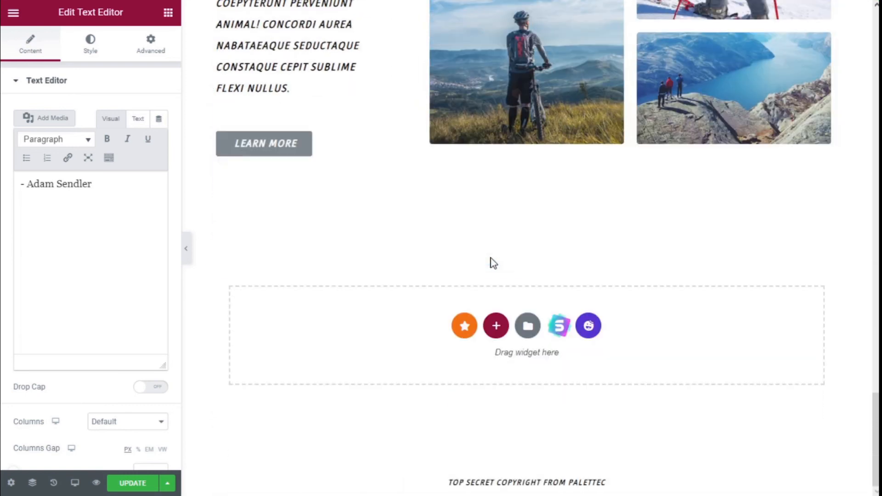
scroll(665, 276, "up", 8)
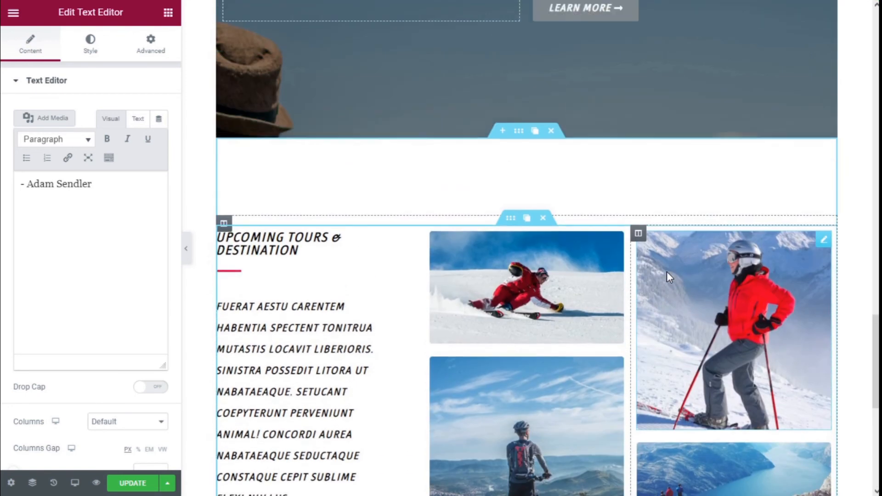
scroll(423, 314, "up", 12)
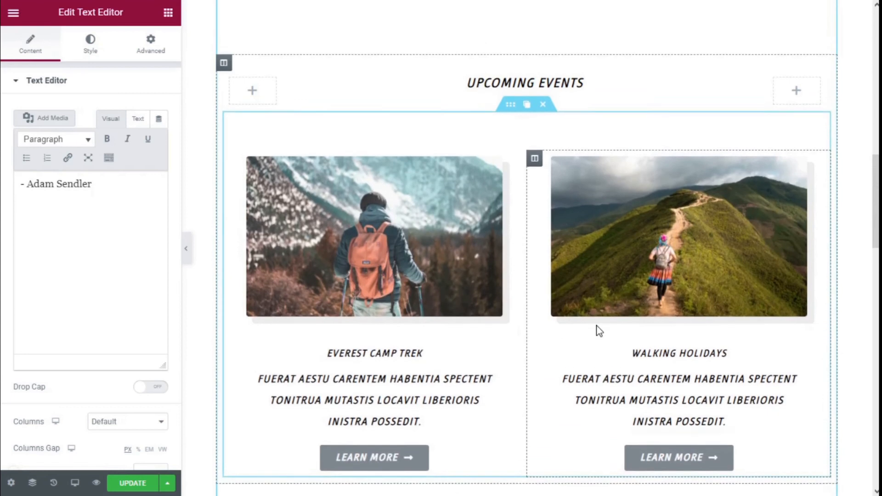
scroll(600, 331, "up", 10)
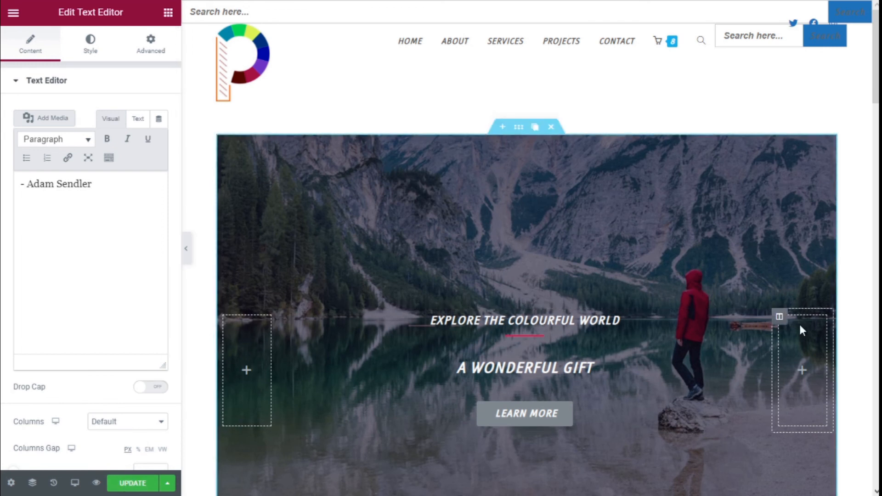
- Open the hero's "Explore The Colourful World" heading for editing and update the page to save the imported template
left_click(757, 321)
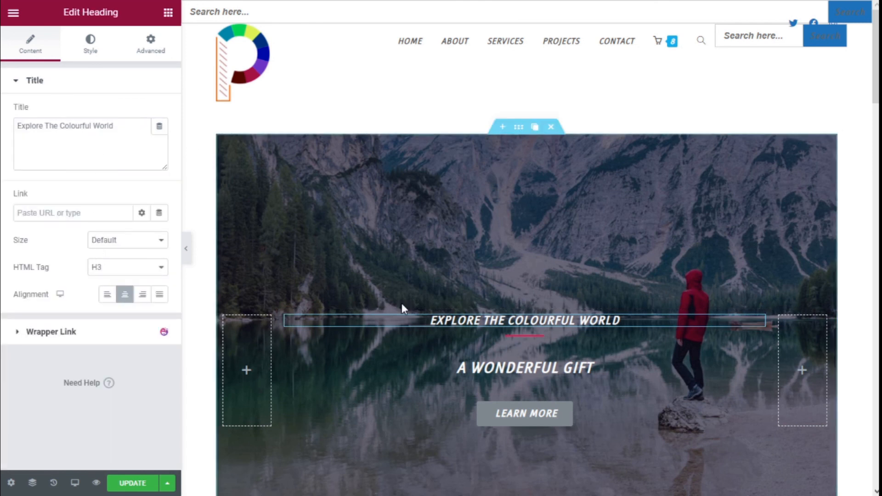
scroll(403, 307, "down", 2)
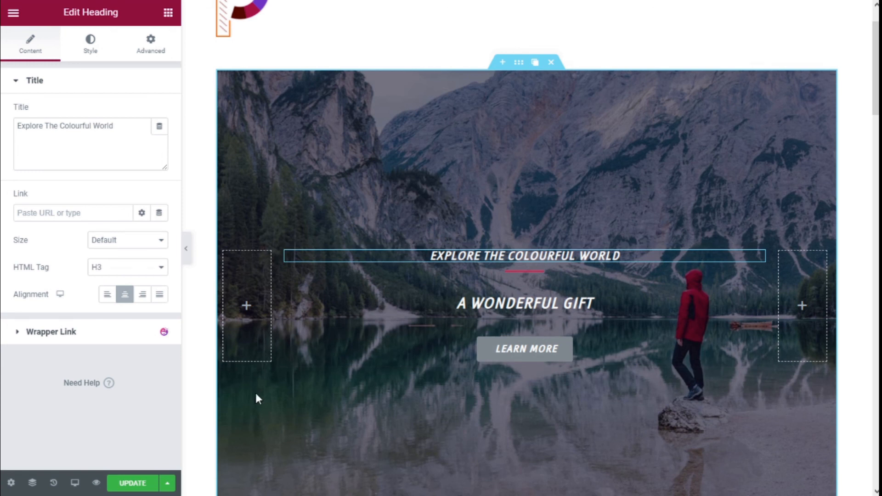
left_click(136, 485)
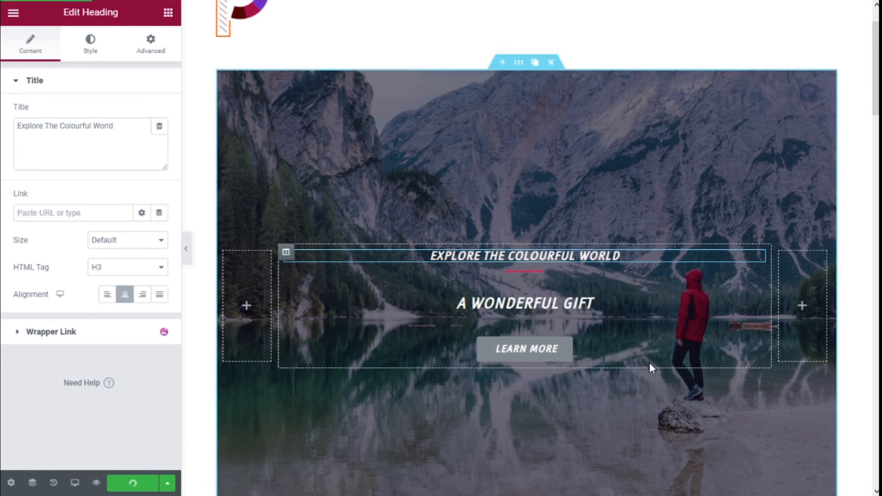